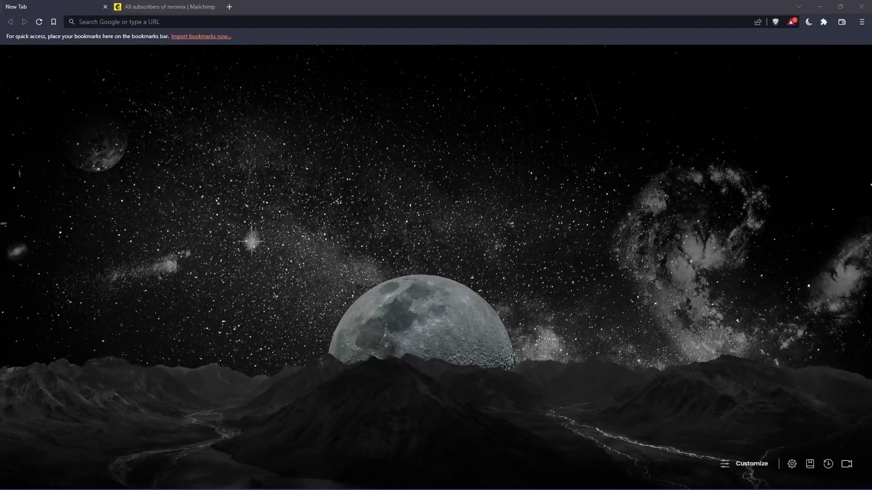
Go to mailchimp.com in Brave, landing on the already-open Mailchimp tab.
left_click(483, 312)
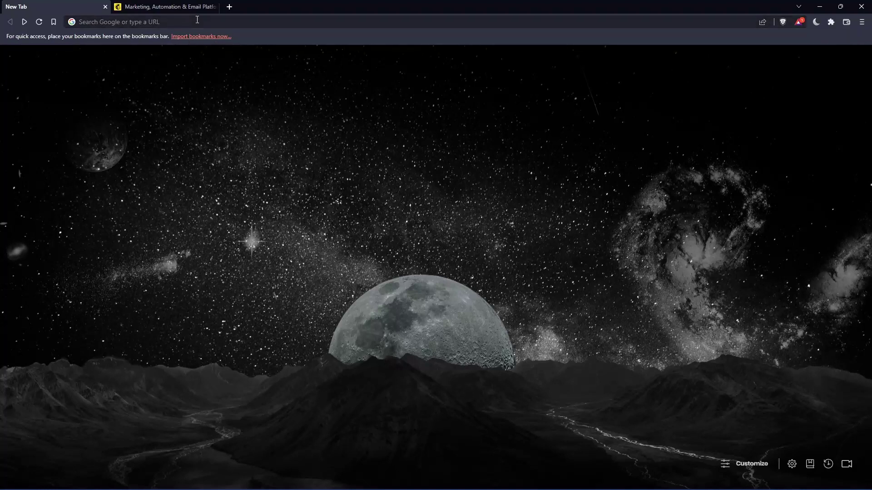
left_click(211, 21)
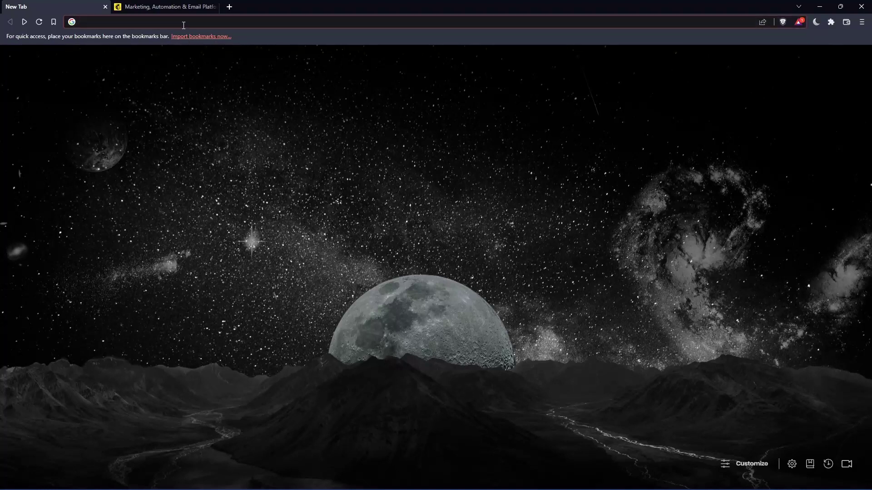
type("mailchimp.com")
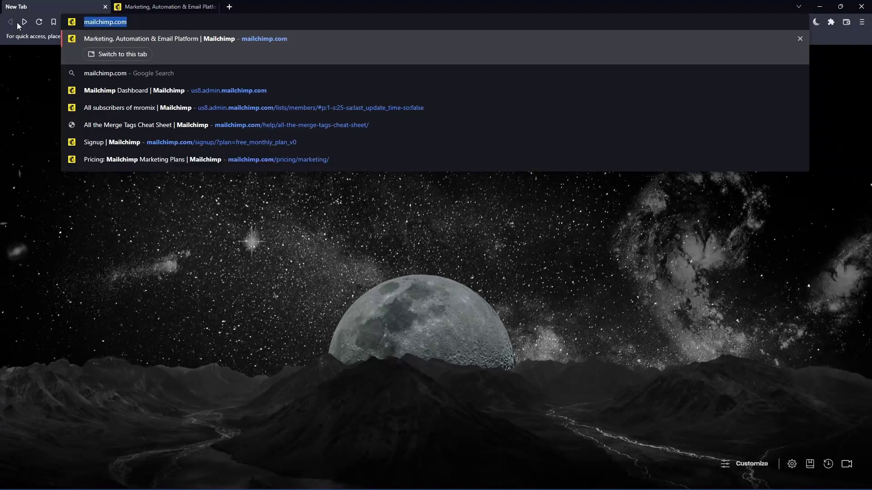
key("Return")
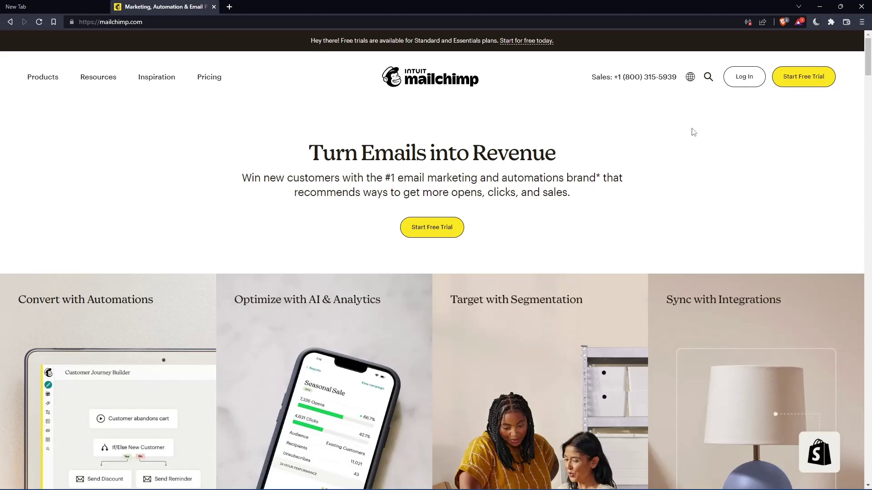
Visit the login page, return home, then open the marketing pricing page comparing all plans.
left_click(744, 76)
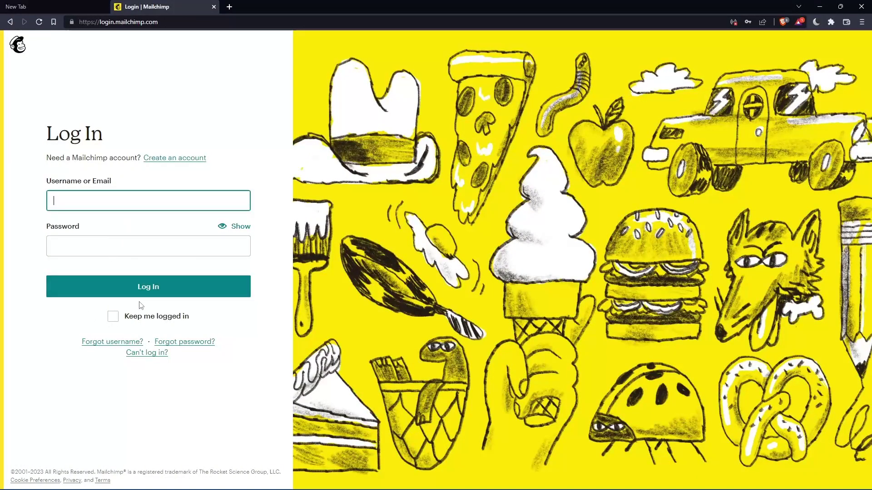
key("alt+Left")
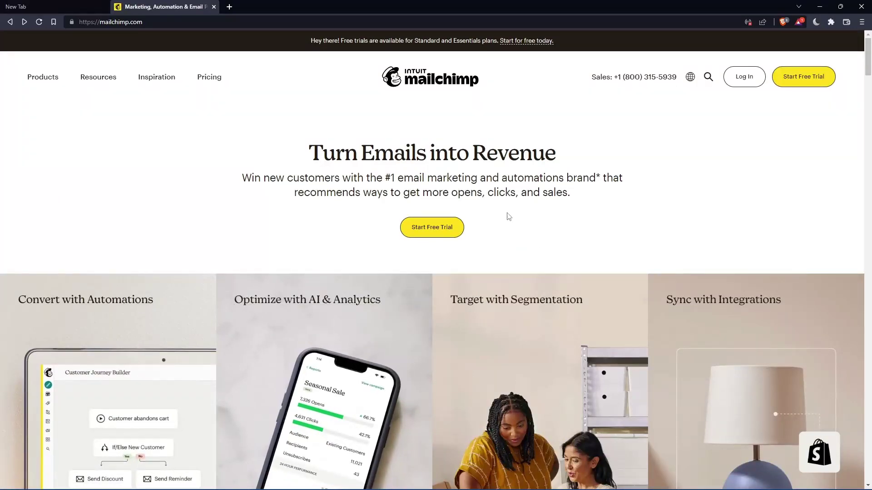
scroll(509, 216, "down", 10)
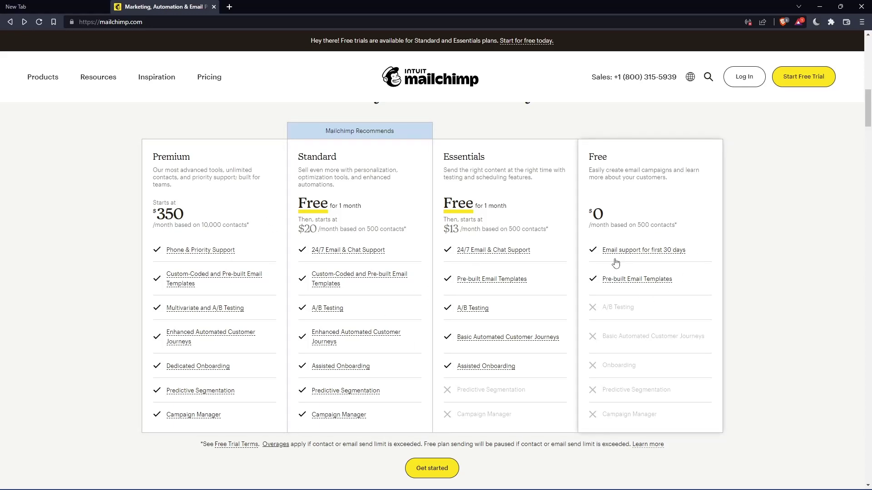
left_click(648, 180)
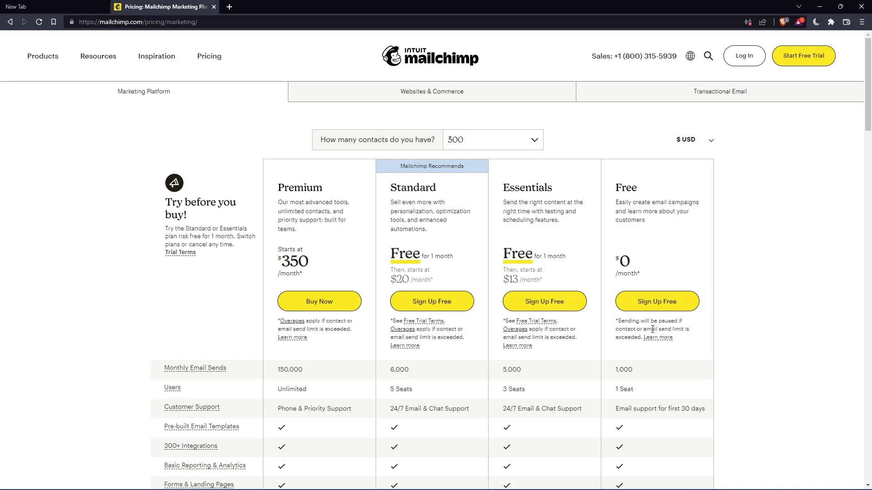
Choose Sign Up Free under the Free plan and fill the account e-mail from a saved entry.
left_click(661, 310)
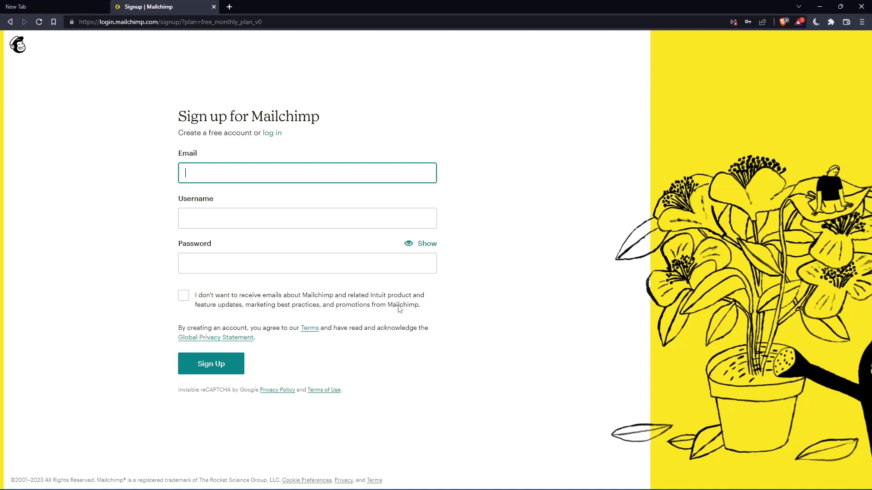
left_click(300, 177)
left_click(493, 151)
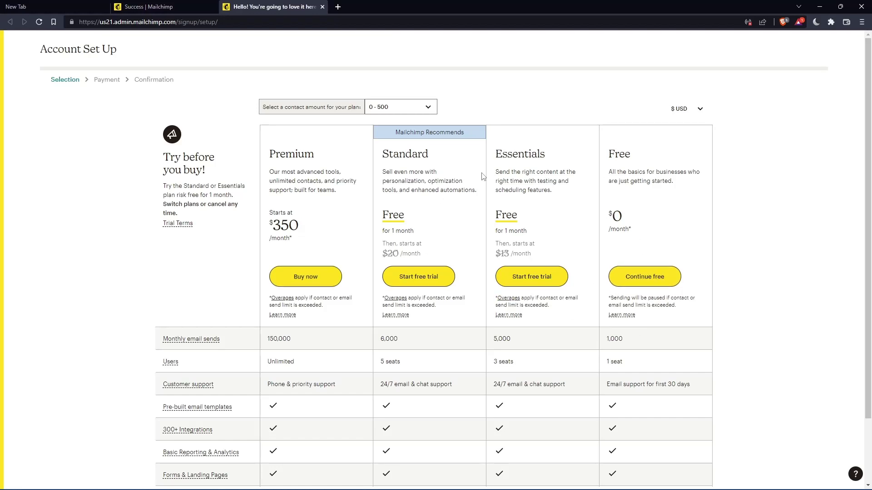
Continue on the free plan and fill first and last name from saved suggestions.
left_click(656, 280)
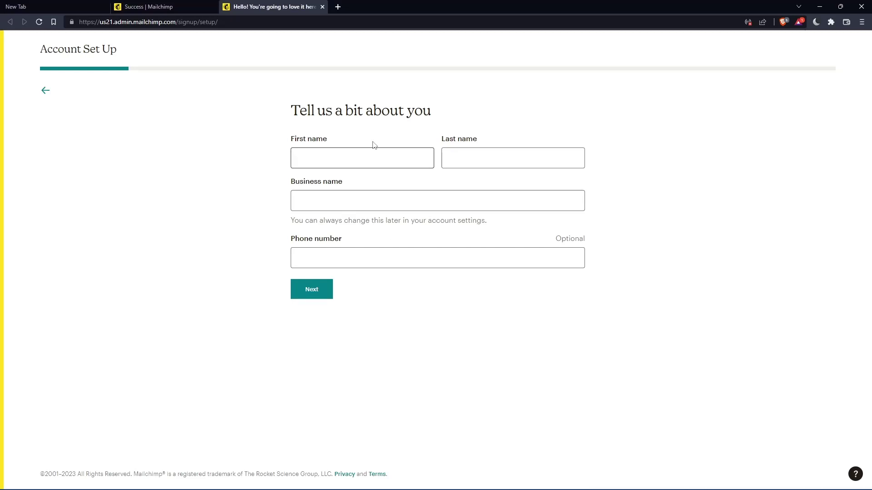
left_click(365, 154)
left_click(475, 162)
left_click(345, 160)
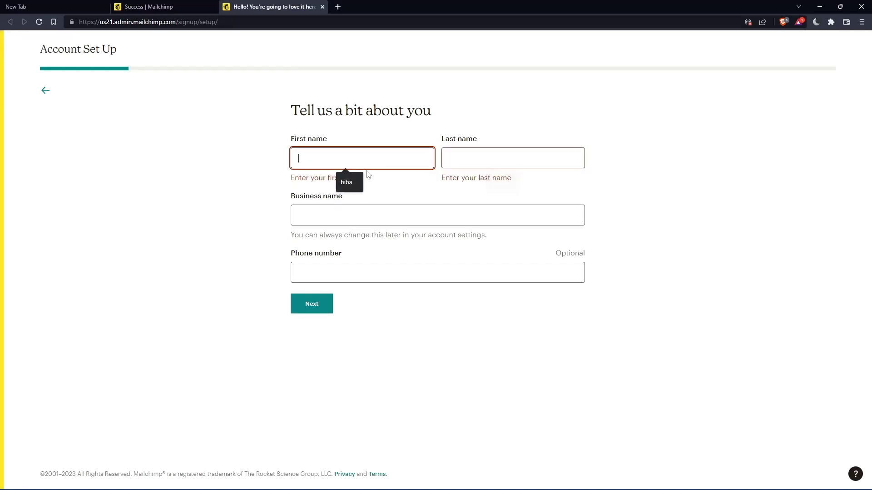
left_click(356, 183)
left_click(477, 159)
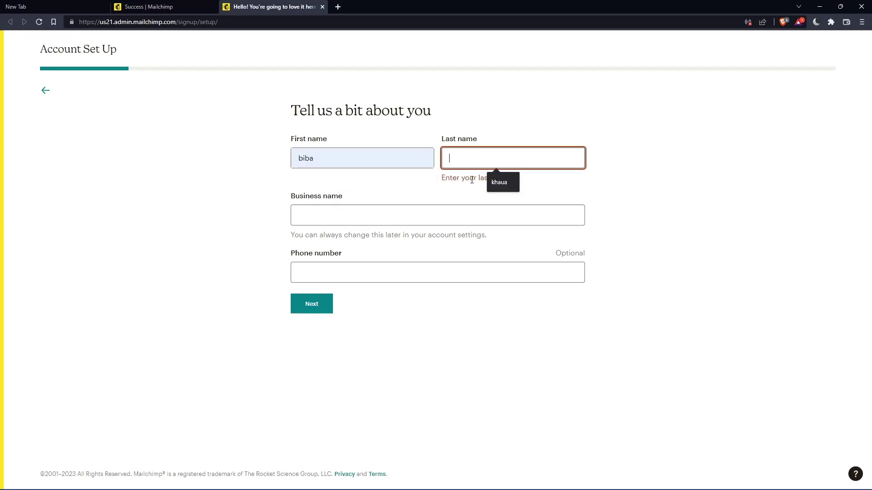
left_click(502, 182)
Fill the business name from a saved suggestion, correct its ending, and submit the details.
left_click(363, 204)
left_click(352, 225)
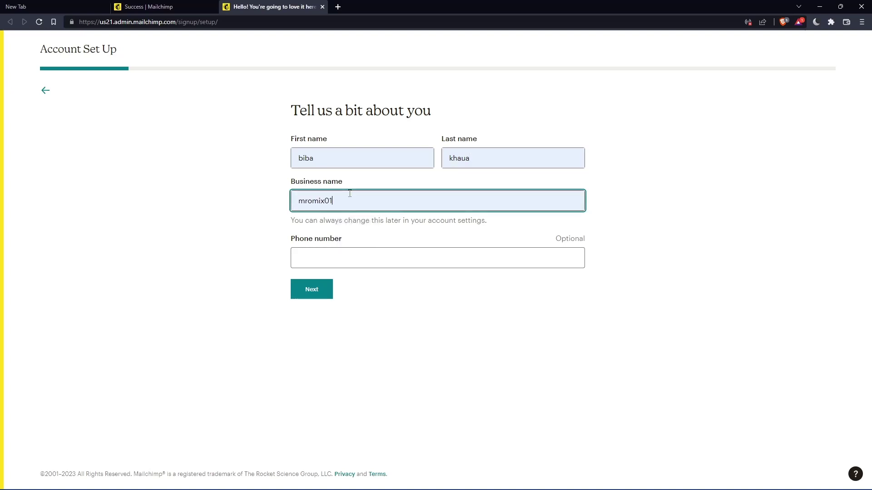
key("BackSpace")
key("BackSpace")
type("-")
key("BackSpace")
type("0")
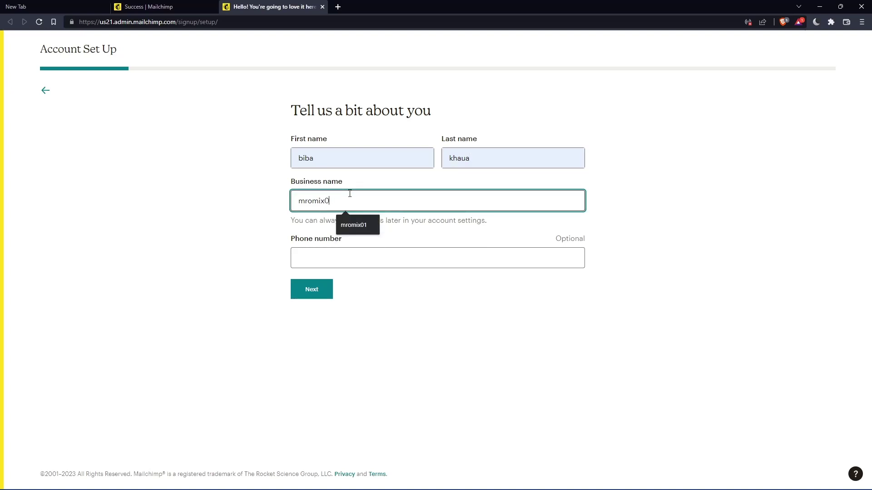
left_click(325, 288)
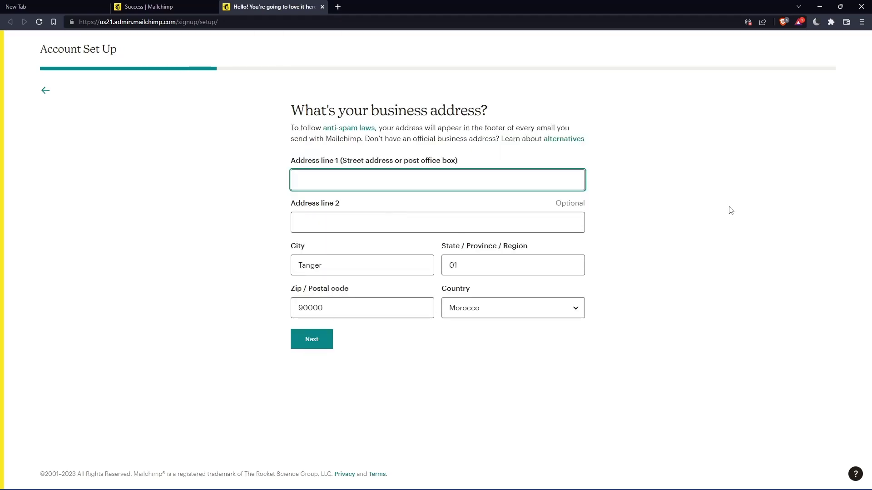
Fill Address line 1 from the saved address and submit the business address.
type("--")
left_click(373, 208)
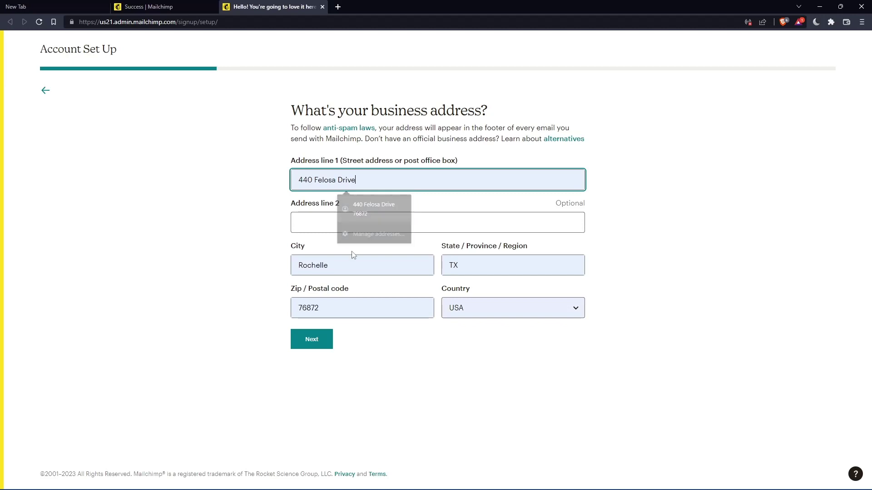
left_click(304, 339)
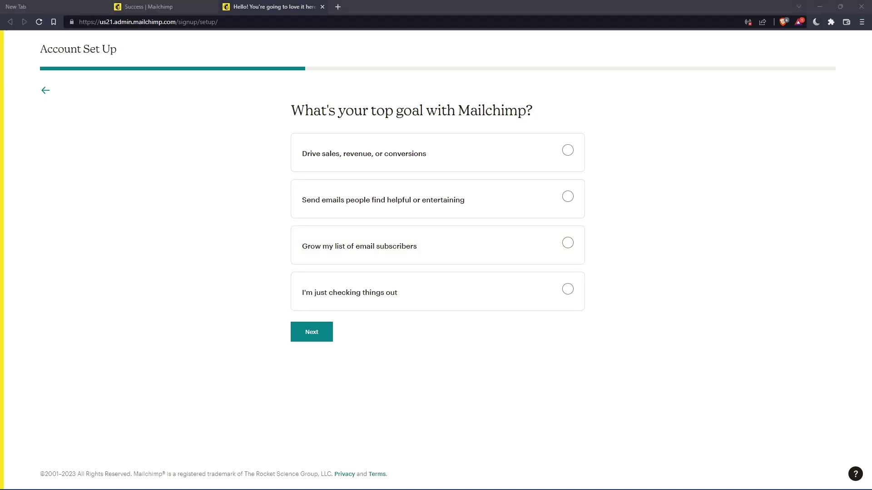
Answer 'I'm just checking things out', skip the subscriber, selling and brand questions, and finish setup.
left_click(302, 334)
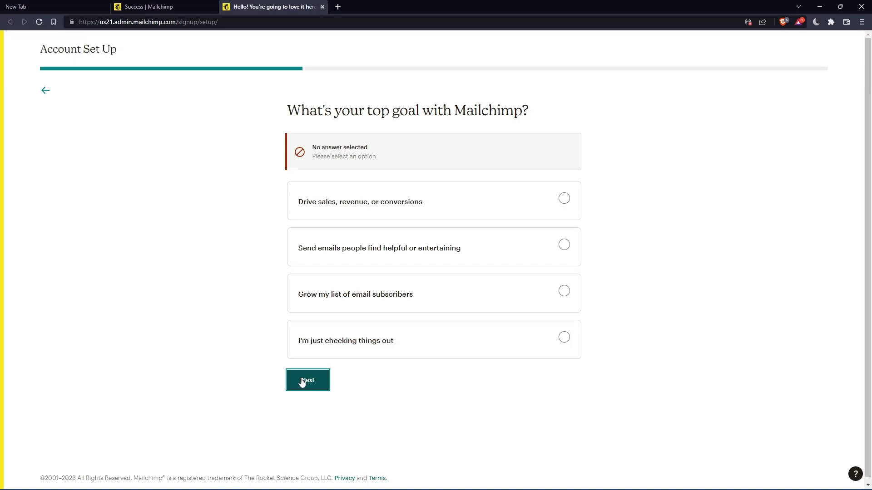
left_click(474, 357)
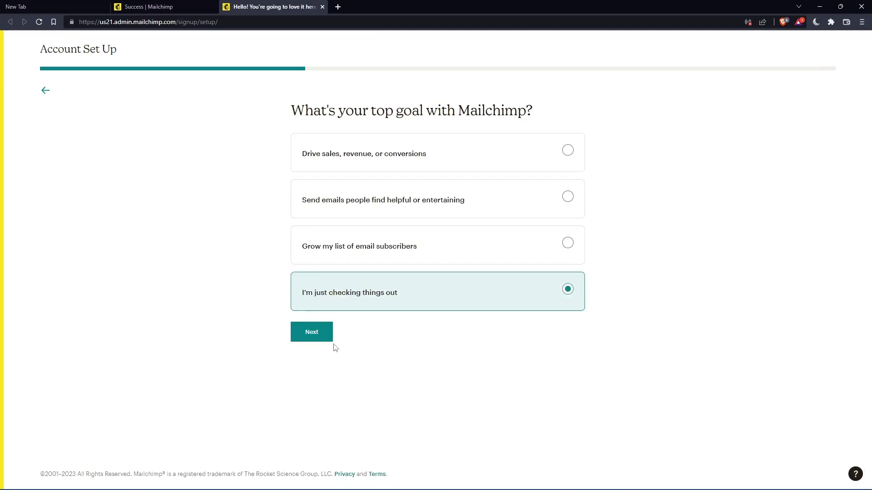
left_click(313, 335)
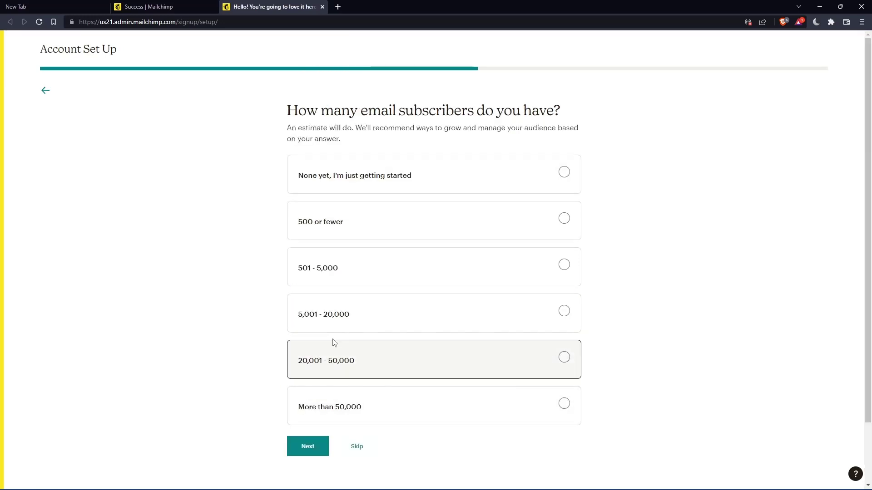
left_click(358, 447)
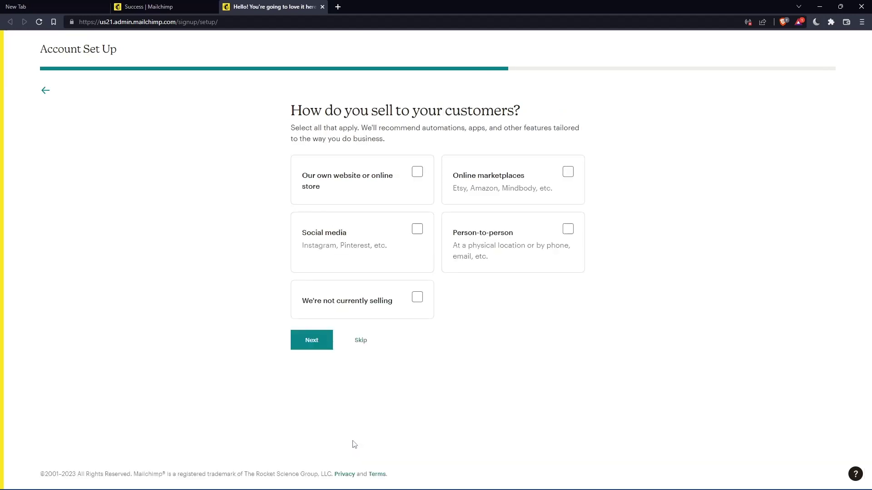
left_click(357, 342)
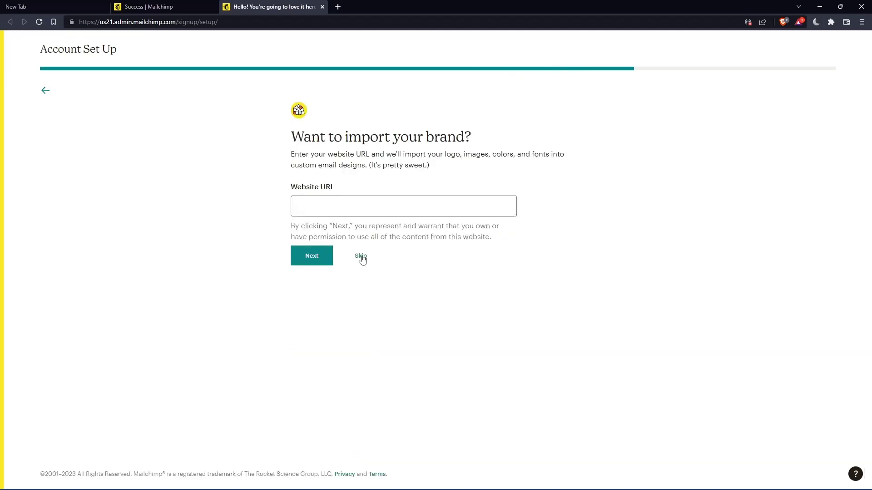
left_click(361, 256)
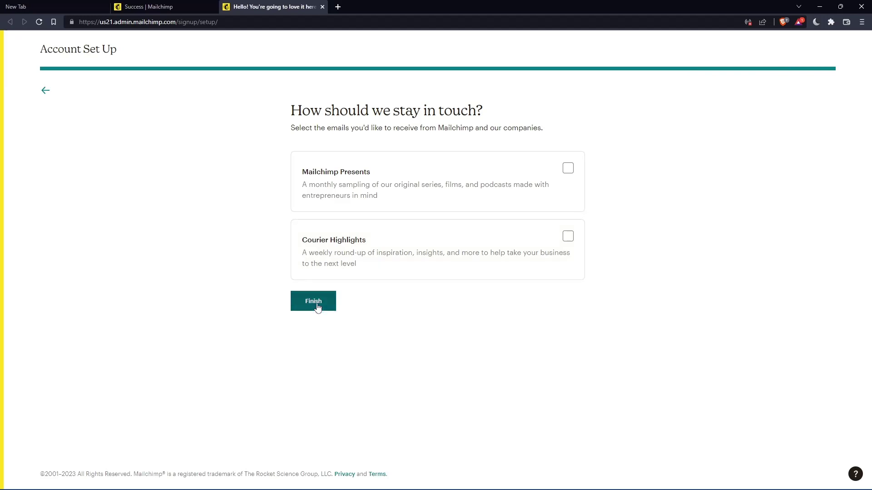
left_click(317, 303)
left_click(203, 244)
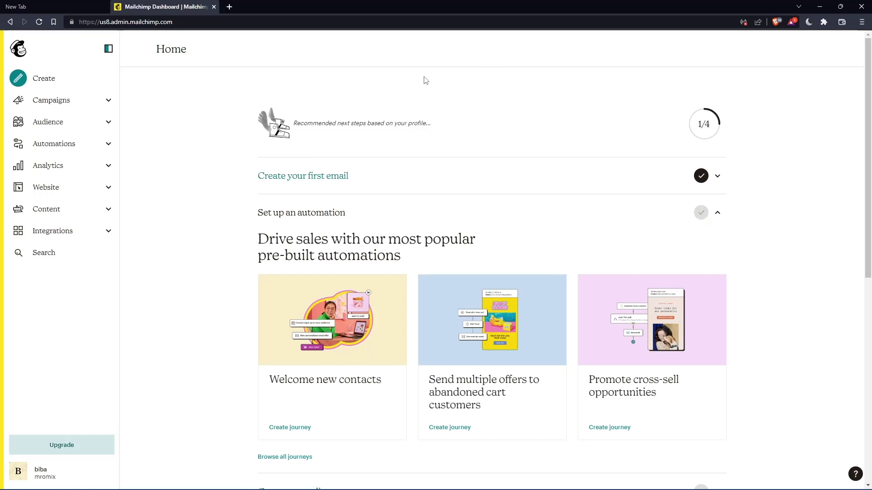
Go to Campaigns > All campaigns and edit the '(copy 05)' draft.
left_click(55, 100)
left_click(53, 119)
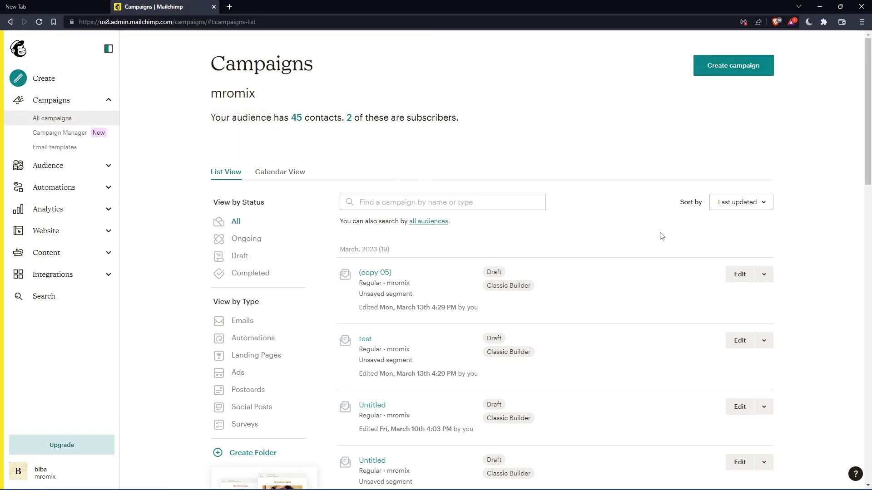
left_click(738, 274)
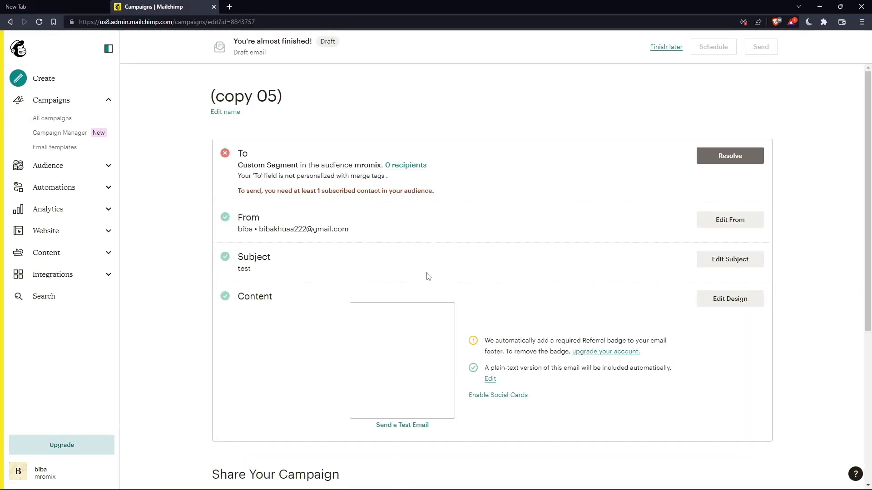
Open Edit Design for the '(copy 05)' email's content.
left_click(728, 301)
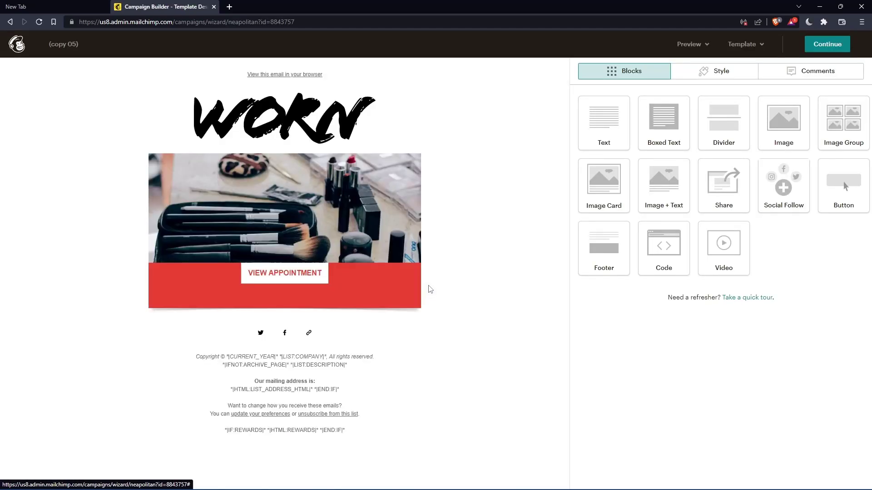
Open the footer block's editor via its pencil icon.
mouse_move(264, 395)
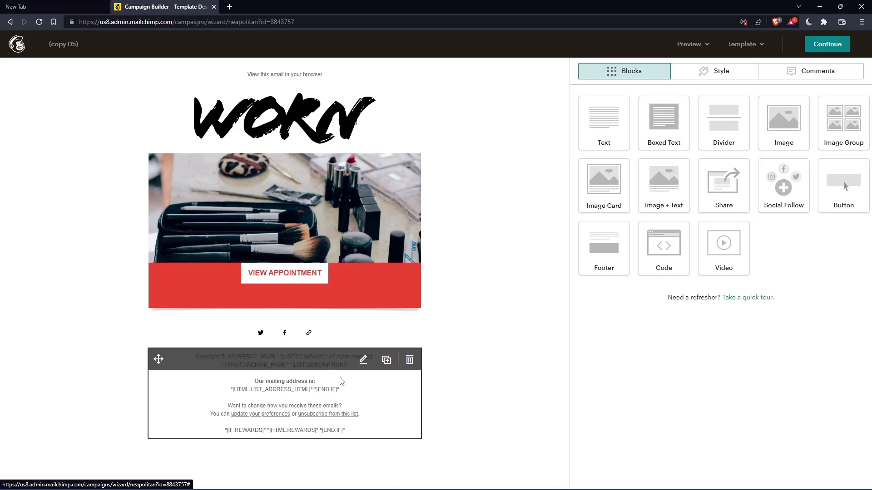
left_click(363, 361)
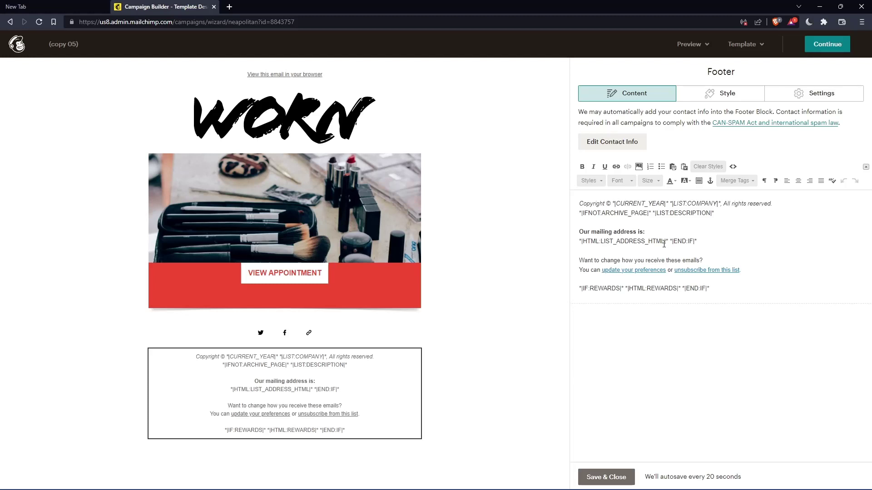
Replace the LIST_ADDRESS_HTML tag with a typed e-mail address and Save & Close the footer.
left_click_drag(663, 244, 603, 244)
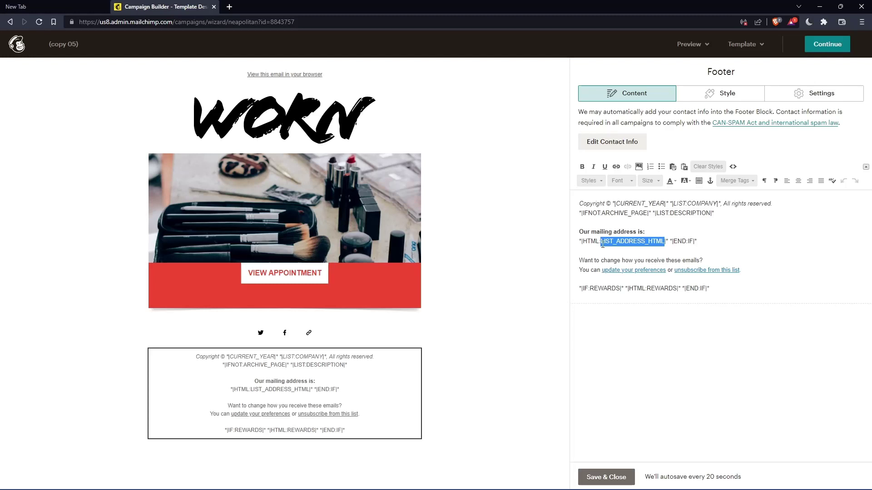
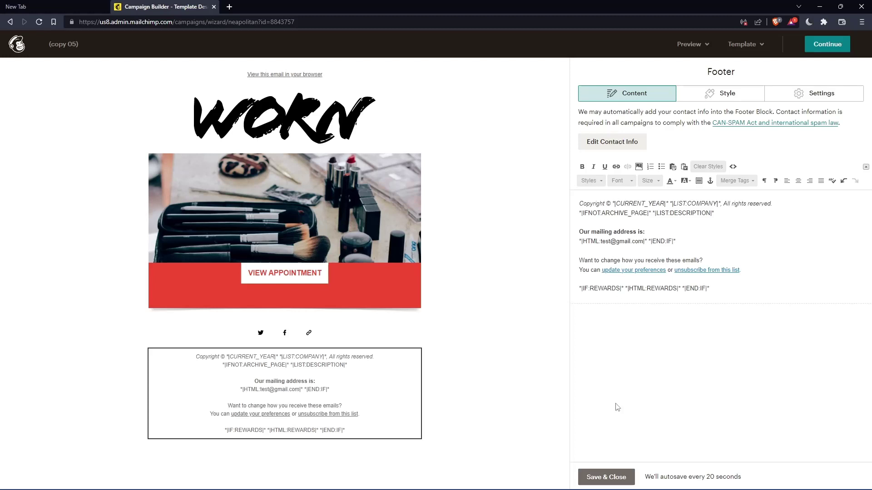
left_click(606, 476)
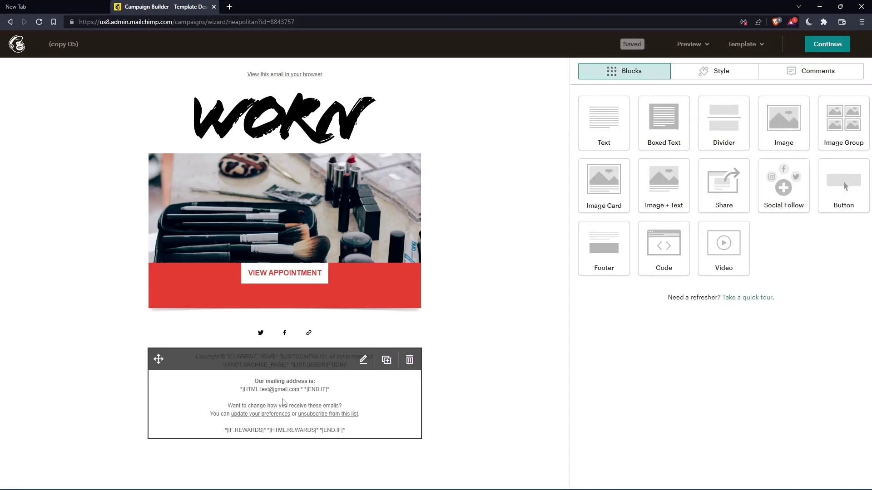